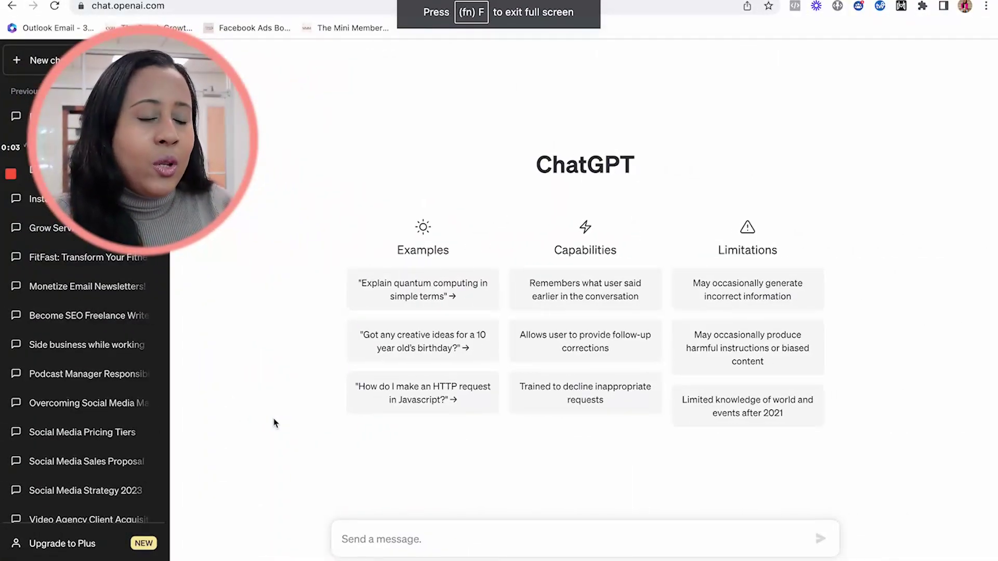
# - Ask ChatGPT to outline a guide on how high school students can get college scholarships
pyautogui.write('Wri')
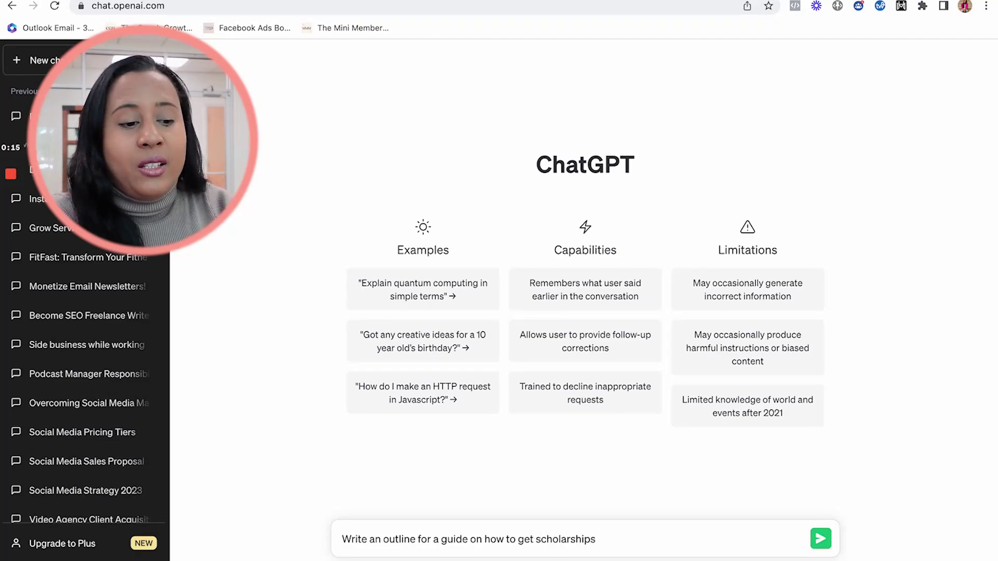
pyautogui.write('for high school students for college')
pyautogui.press('Return')
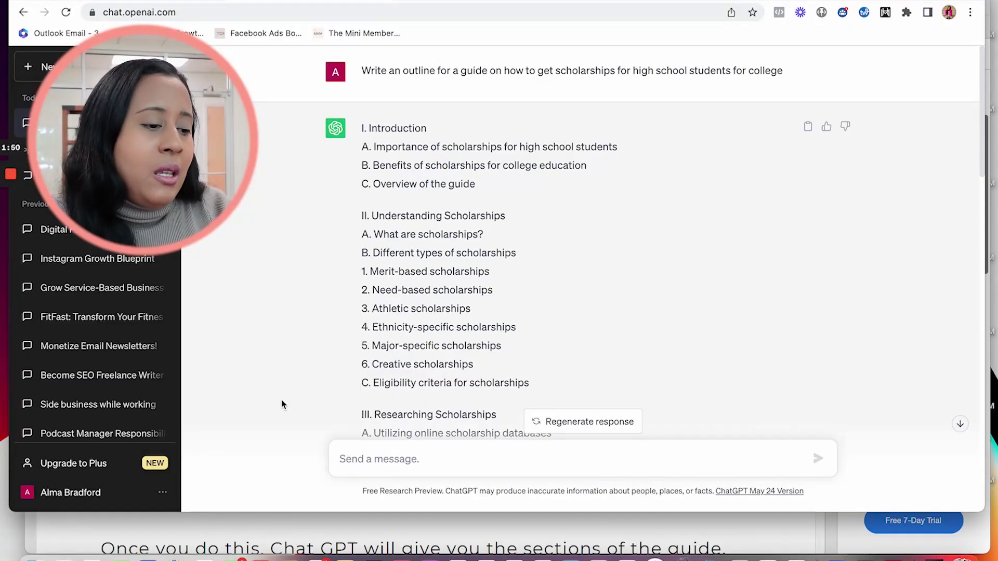
# - Request an upbeat, first-person introduction paragraph for high school students aged 14 - 18
pyautogui.write('Write the introduction paragraph aimed at high school students aged 14 - 18')
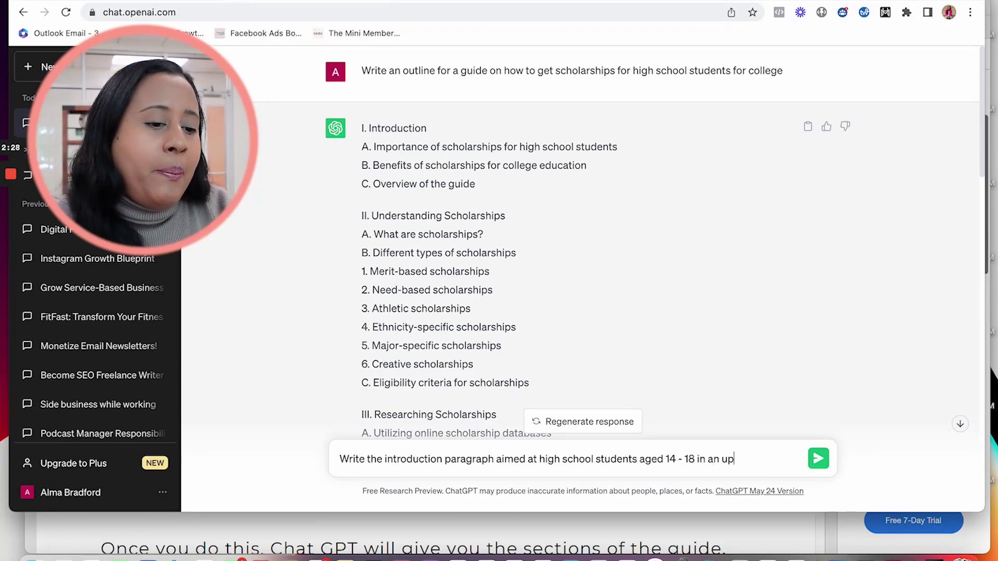
pyautogui.write('in an upbeat and personl tone o')
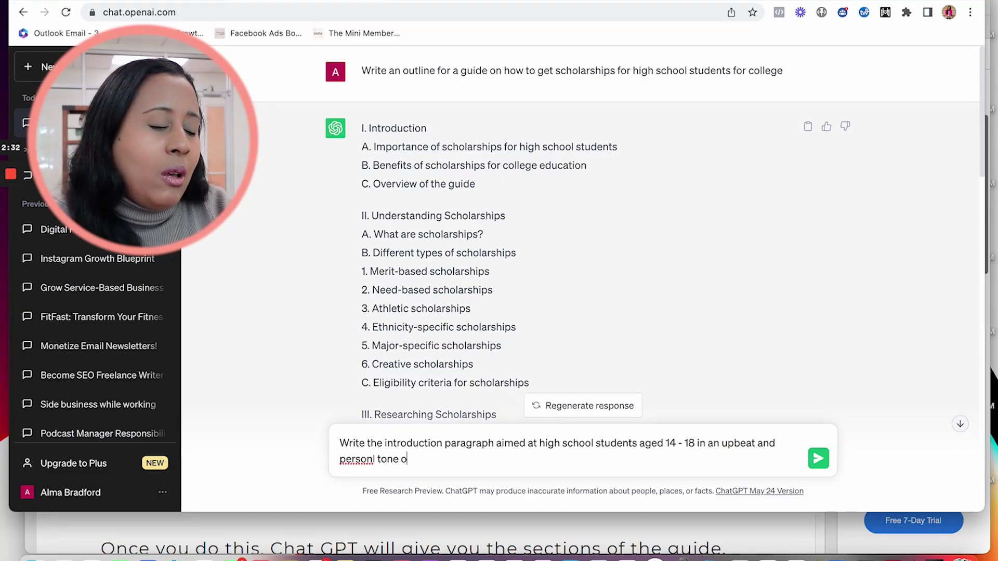
pyautogui.press('BackSpace')
pyautogui.press('BackSpace')
pyautogui.press('BackSpace')
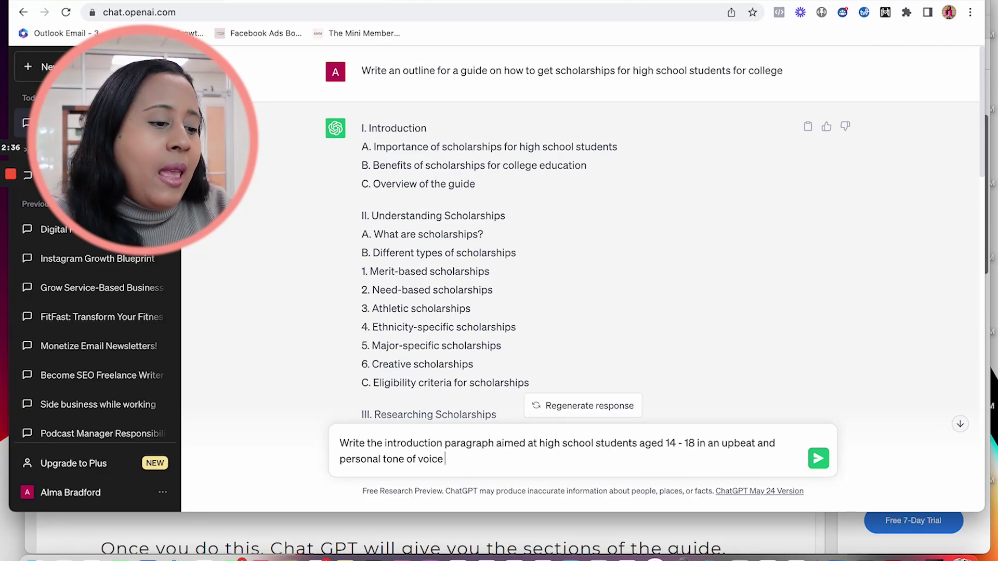
pyautogui.write('t person. Make this about')
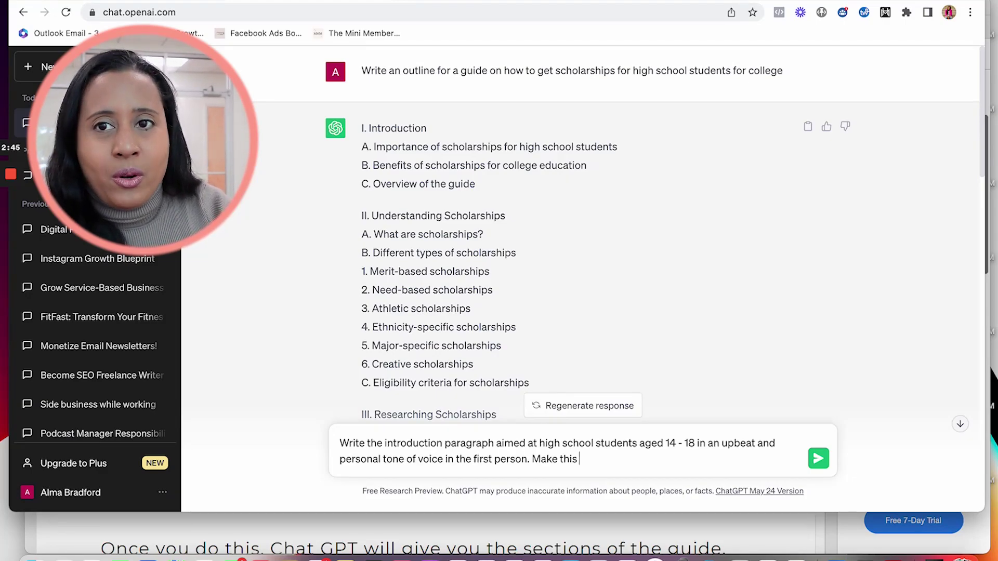
pyautogui.press('Return')
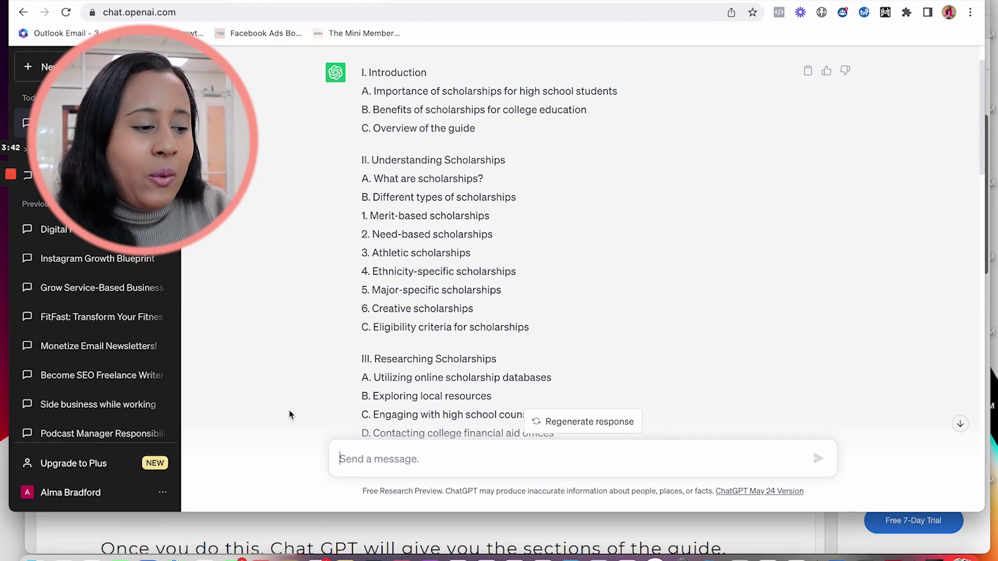
# - Ask for the 2nd section in more detail within 300 words and review the reply
pyautogui.write('Write the 2n')
pyautogui.write('d section')
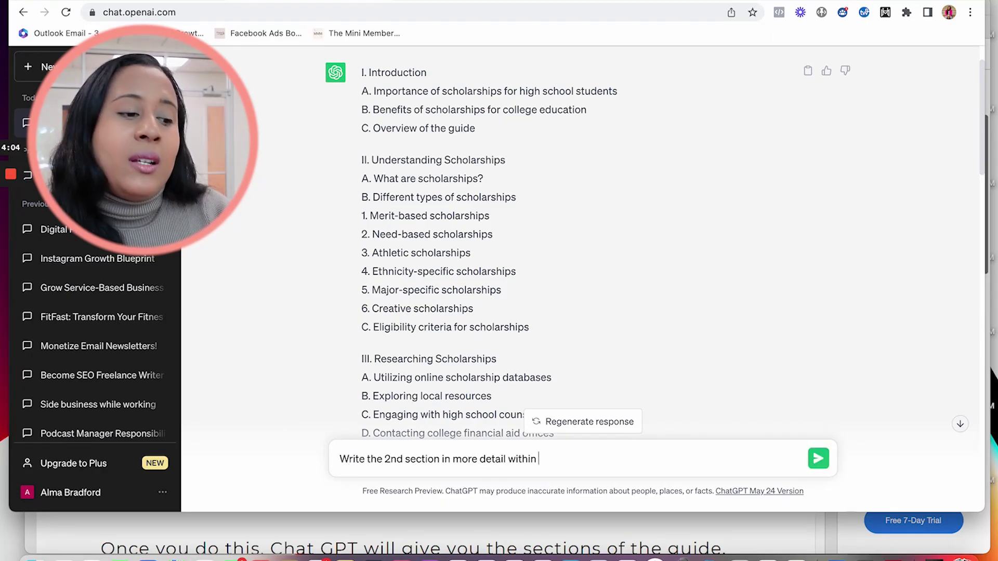
pyautogui.write(' in more detail within ')
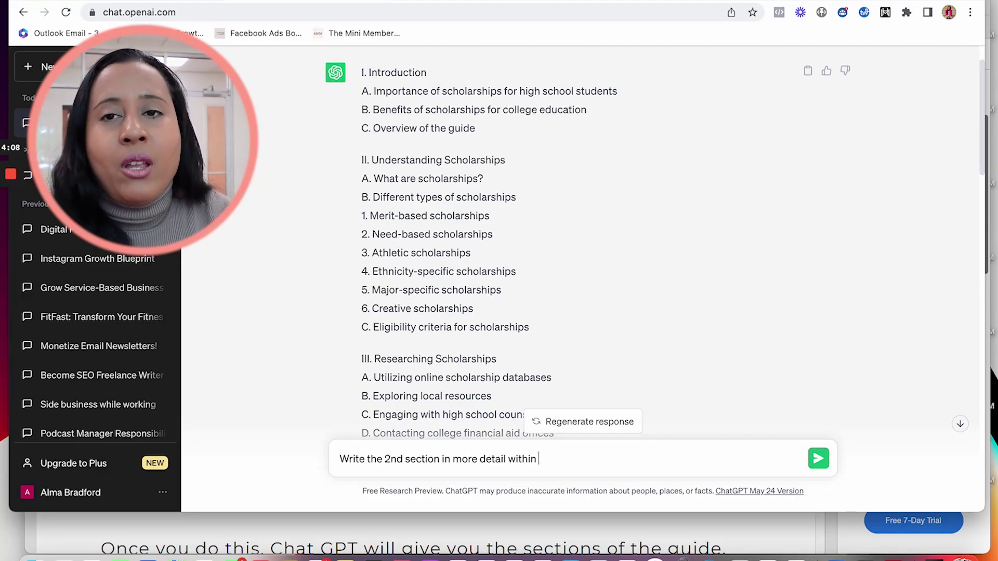
pyautogui.write('300 wor')
pyautogui.write('ds')
pyautogui.press('Return')
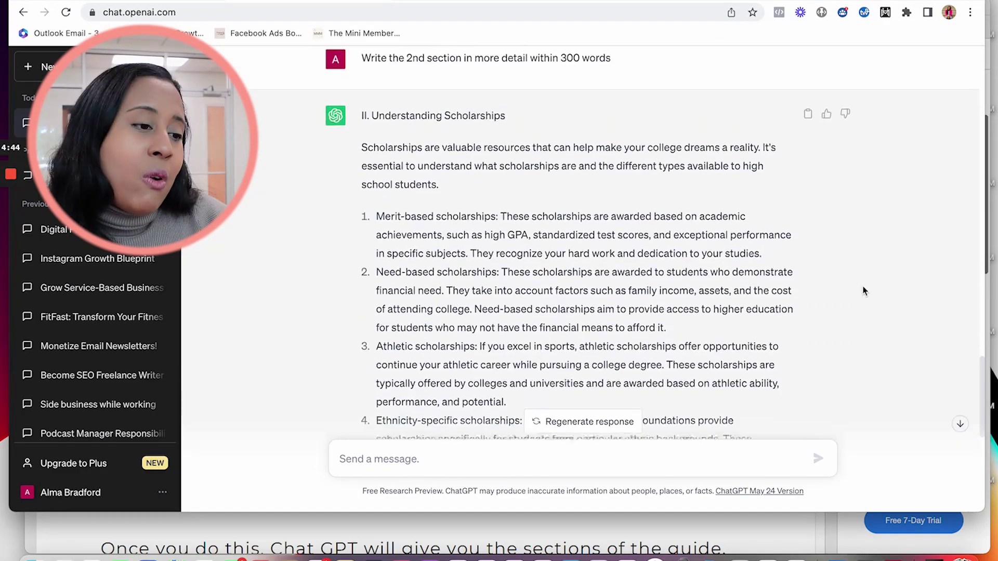
pyautogui.scroll(-2, 864, 290)
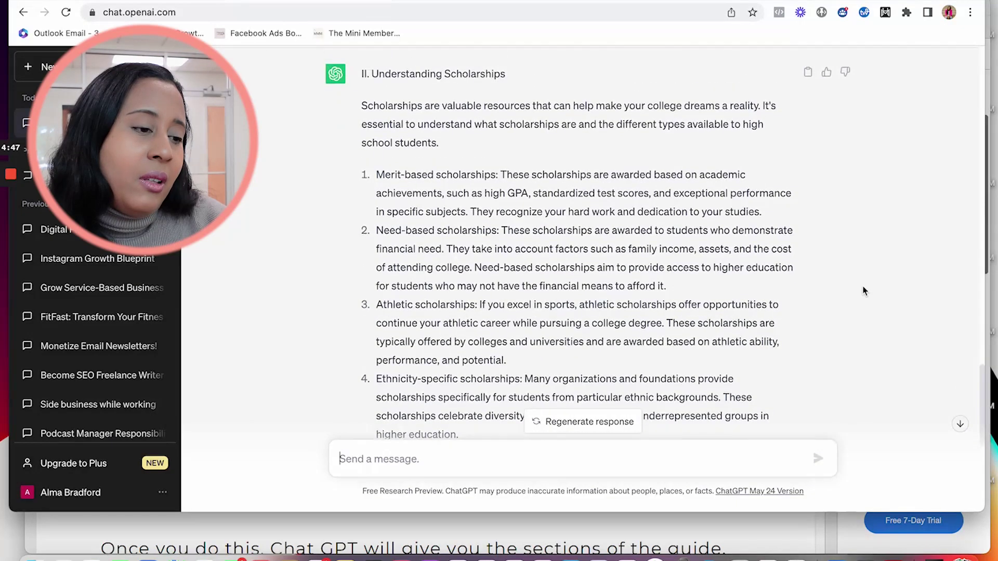
pyautogui.scroll(-7, 864, 290)
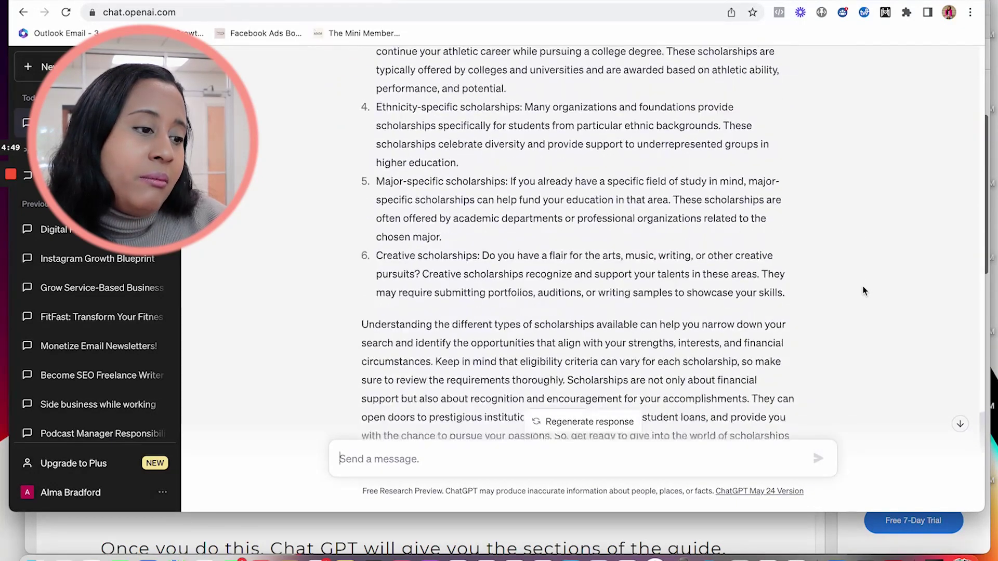
pyautogui.scroll(4, 864, 289)
pyautogui.scroll(5, 864, 289)
pyautogui.scroll(-3, 864, 290)
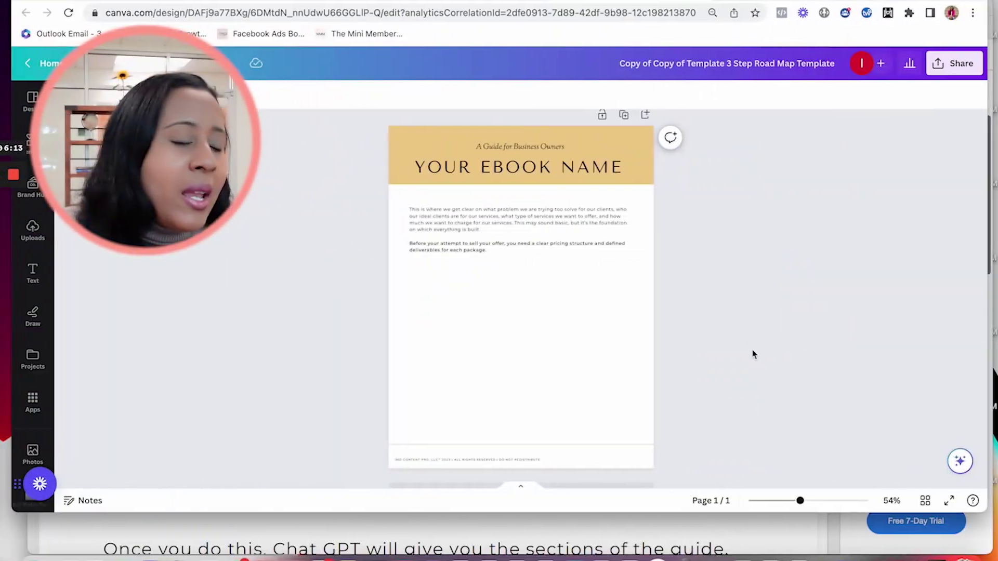
pyautogui.scroll(-1, 753, 361)
pyautogui.scroll(2, 753, 360)
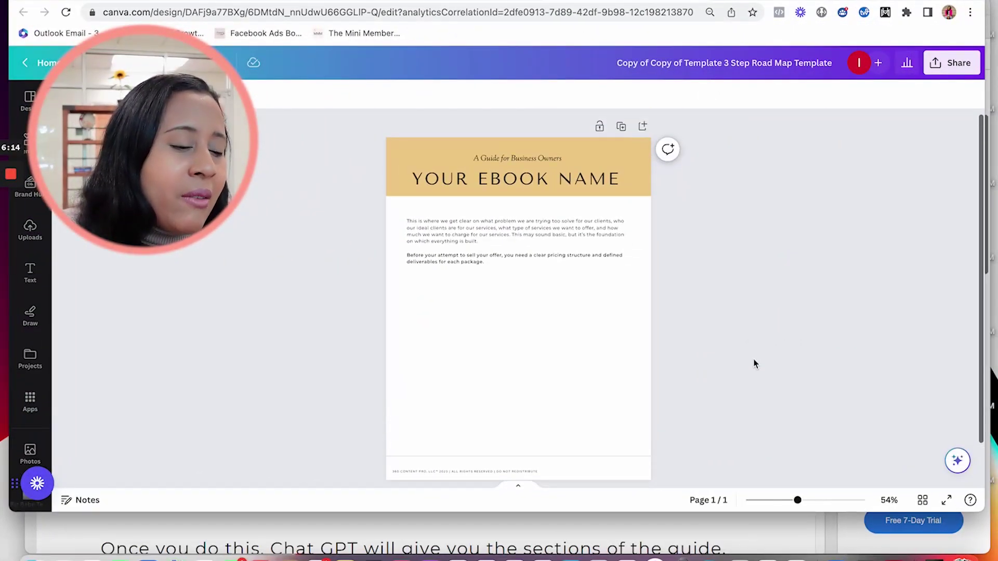
pyautogui.scroll(-1, 754, 361)
pyautogui.scroll(1, 753, 361)
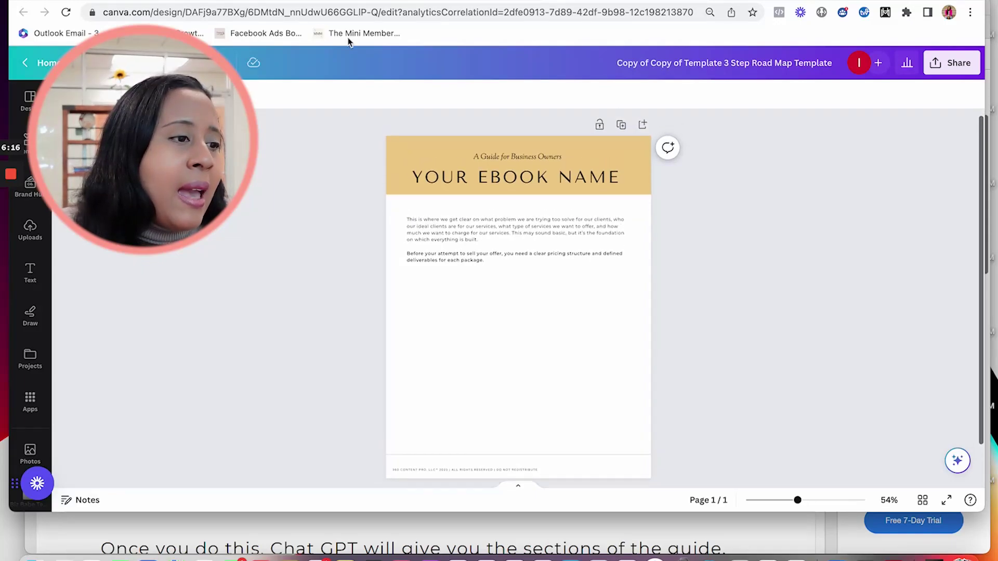
pyautogui.click(291, 1)
pyautogui.scroll(6, 489, 283)
pyautogui.scroll(-1, 488, 283)
pyautogui.scroll(2, 490, 287)
pyautogui.scroll(1, 490, 287)
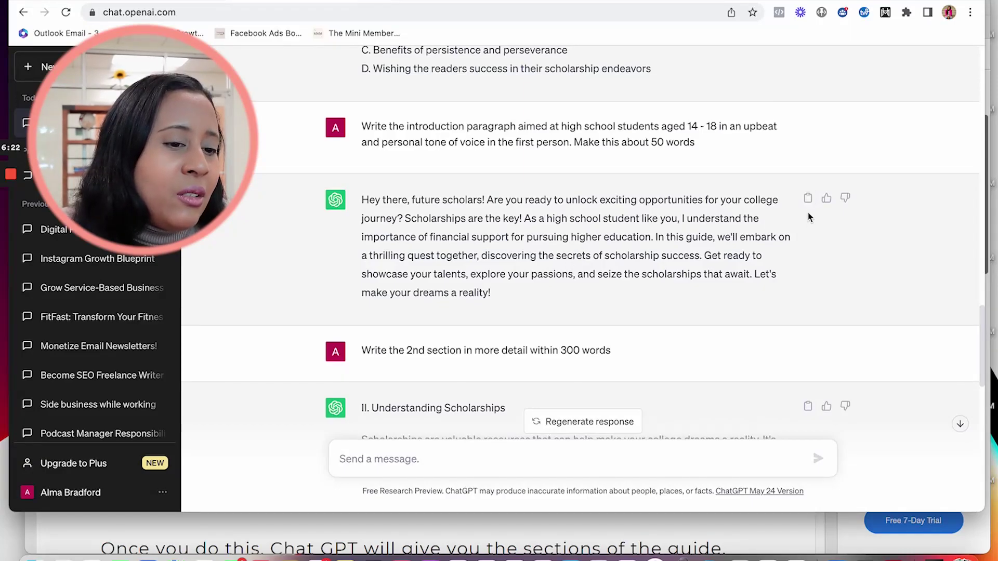
pyautogui.scroll(-2, 622, 235)
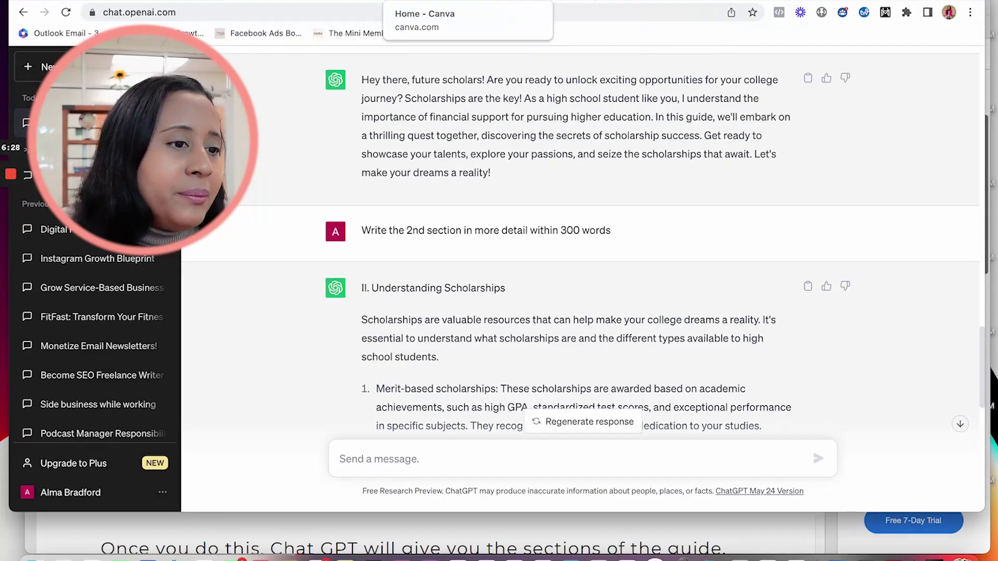
# - Replace the Canva page's placeholder body text with the pasted scholarship introduction
pyautogui.click(637, 2)
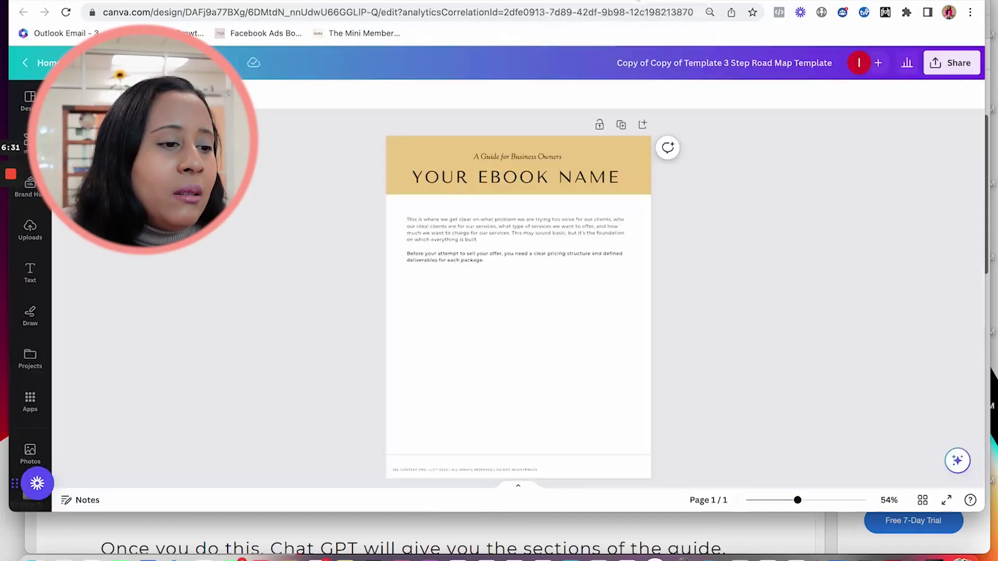
pyautogui.click(486, 245)
pyautogui.hotkey('ctrl', 'a')
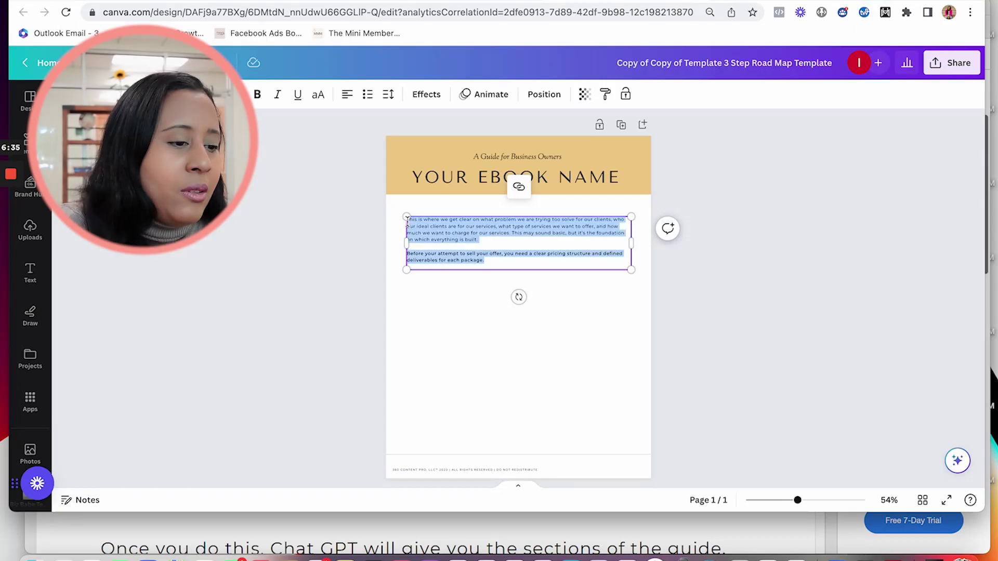
pyautogui.hotkey('ctrl', 'v')
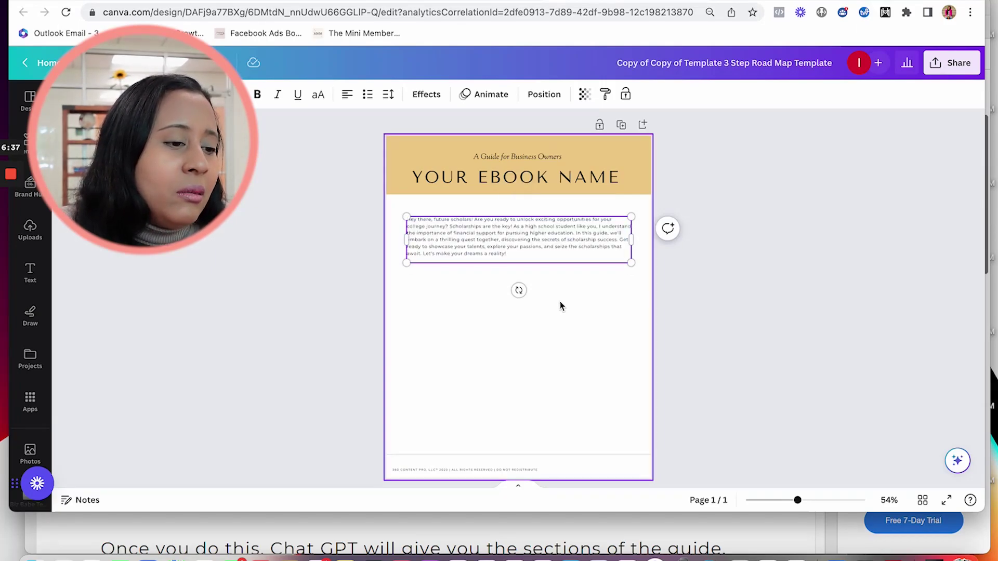
pyautogui.press('Return')
pyautogui.press('Return')
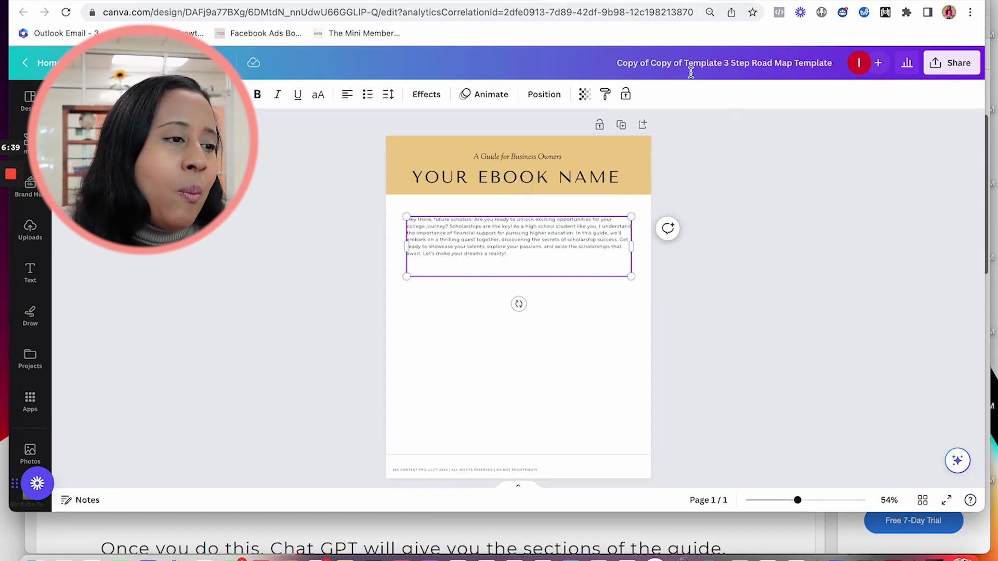
# - Paste the Understanding Scholarships section below the intro and delete items 5–6, from Major-specific scholarships onward
pyautogui.click(311, 1)
pyautogui.scroll(-5, 384, 218)
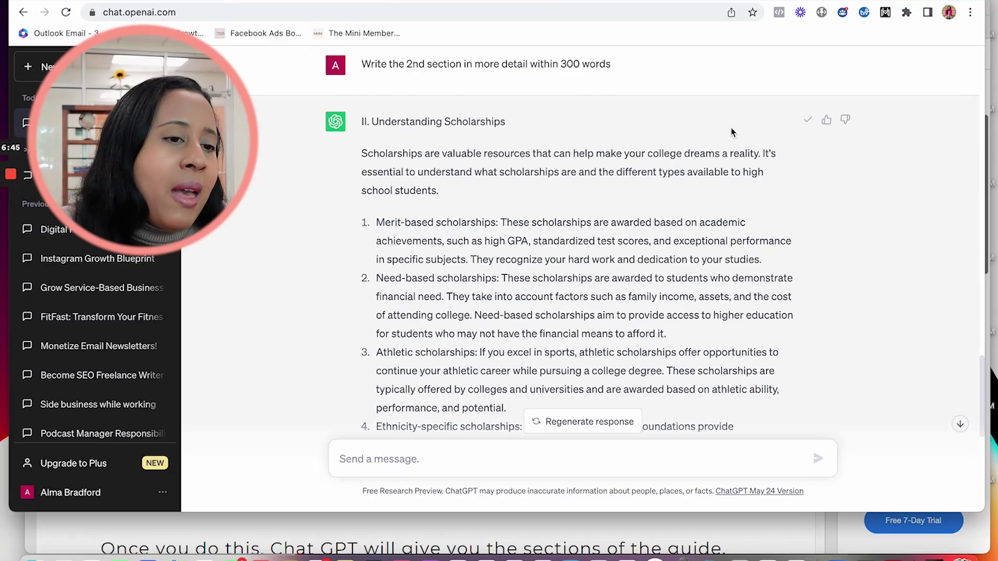
pyautogui.click(628, 1)
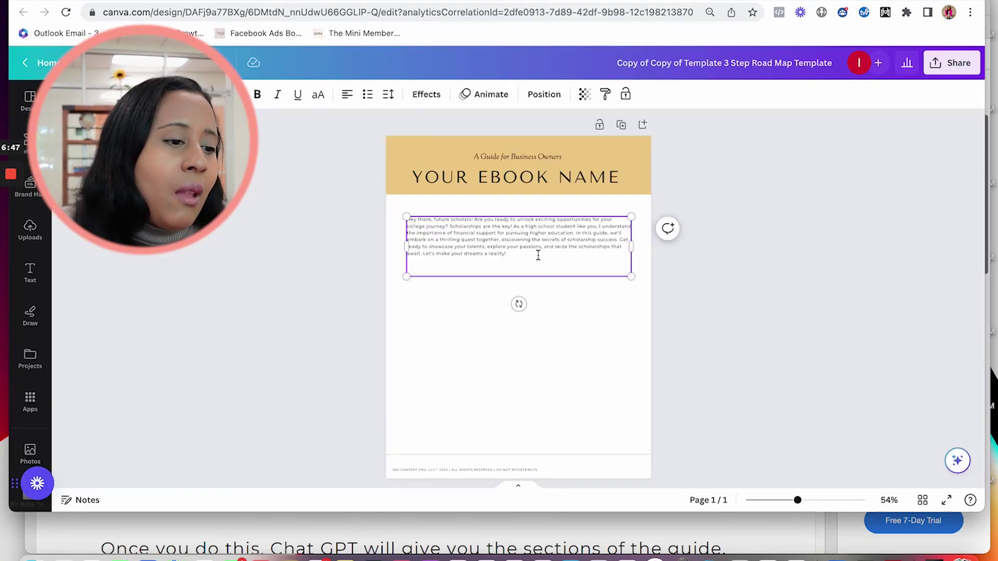
pyautogui.press('Return')
pyautogui.press('Return')
pyautogui.press('super+v')
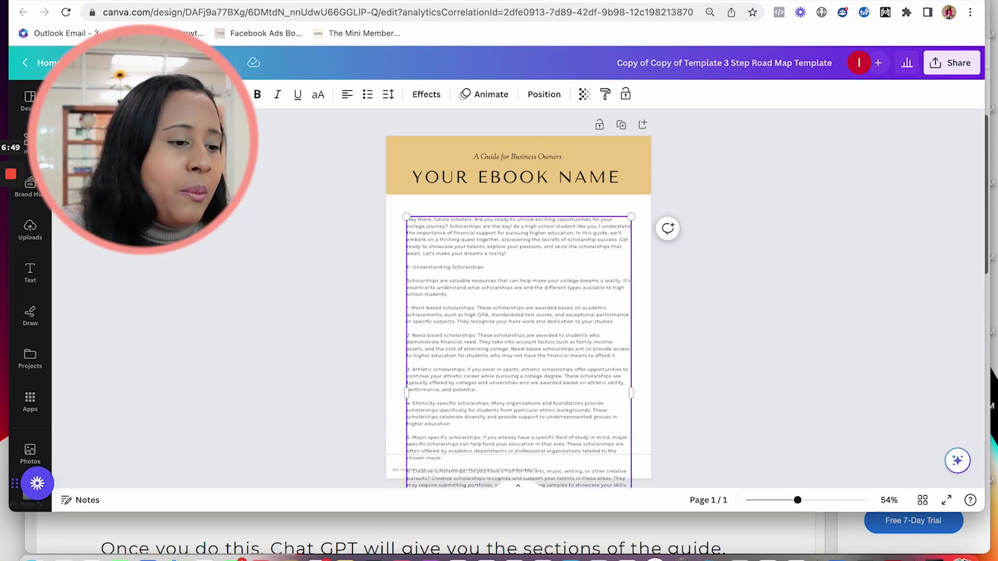
pyautogui.scroll(-3, 537, 294)
pyautogui.moveTo(408, 362); pyautogui.dragTo(593, 475)
pyautogui.press('BackSpace')
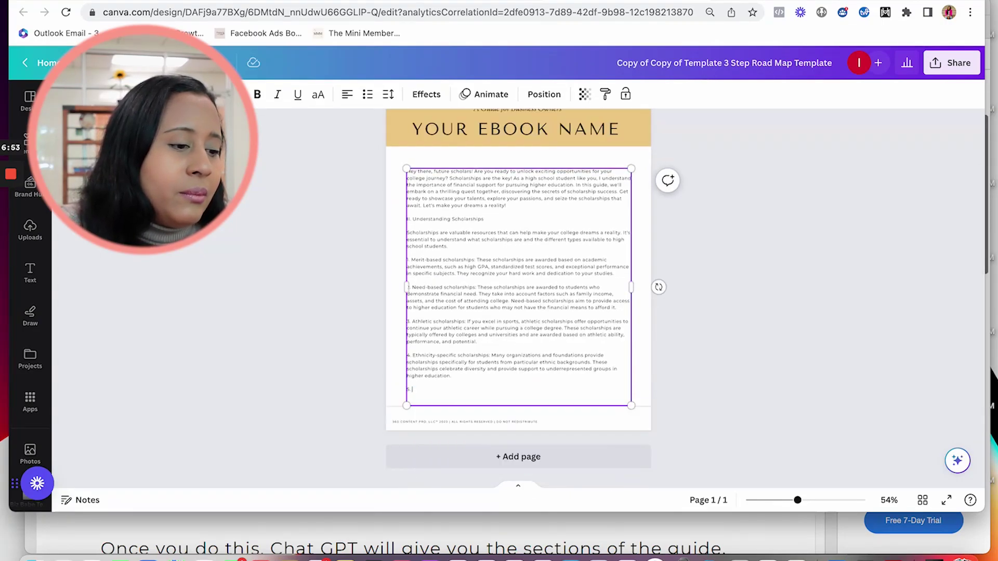